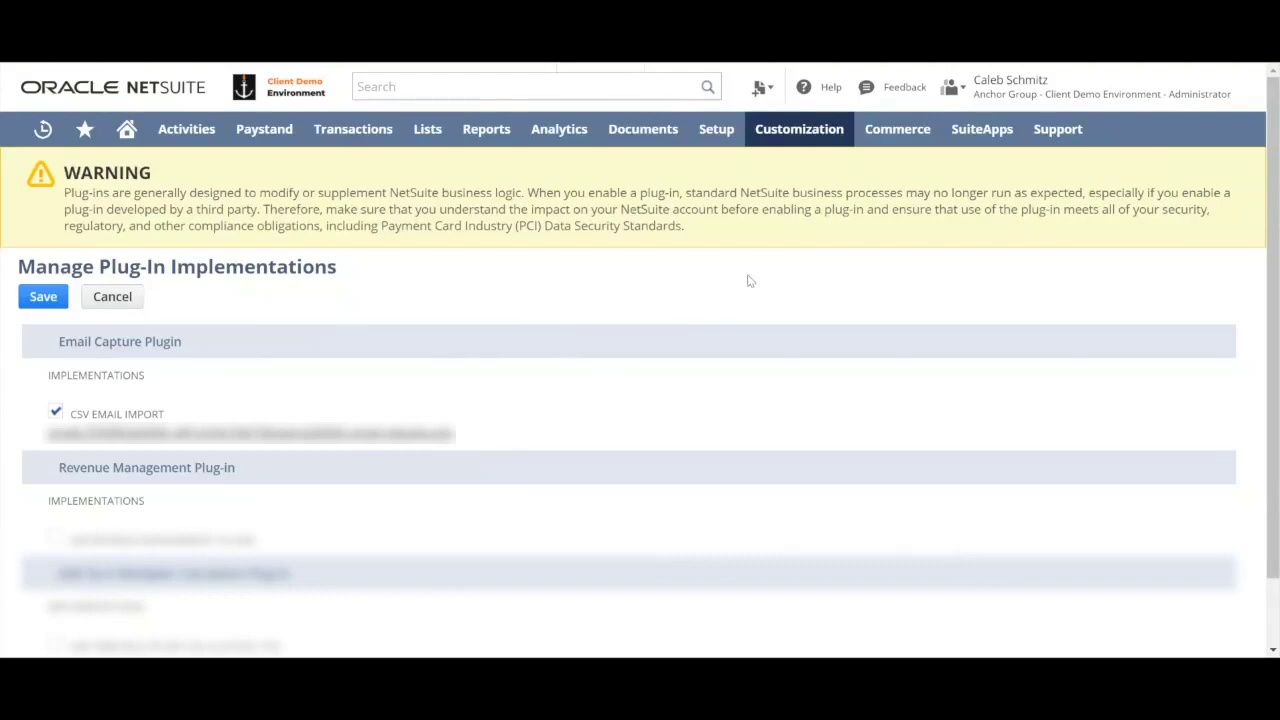
mouse_move(796, 135)
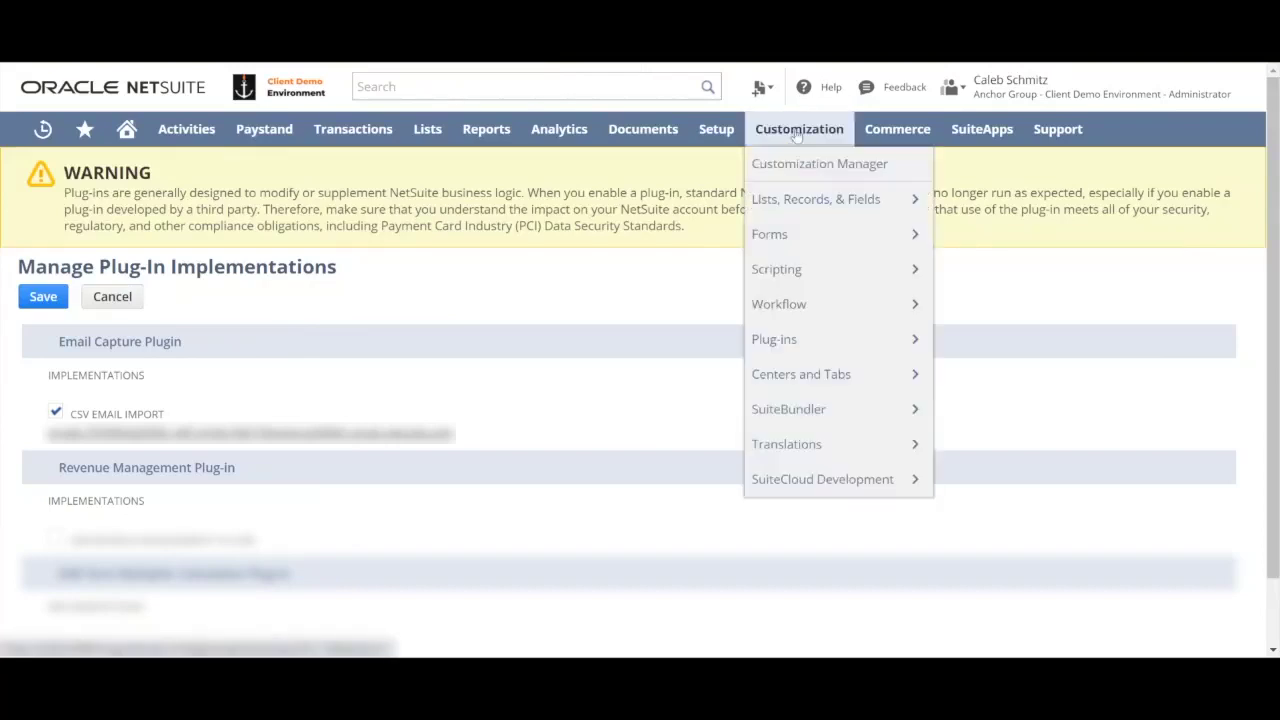
mouse_move(829, 339)
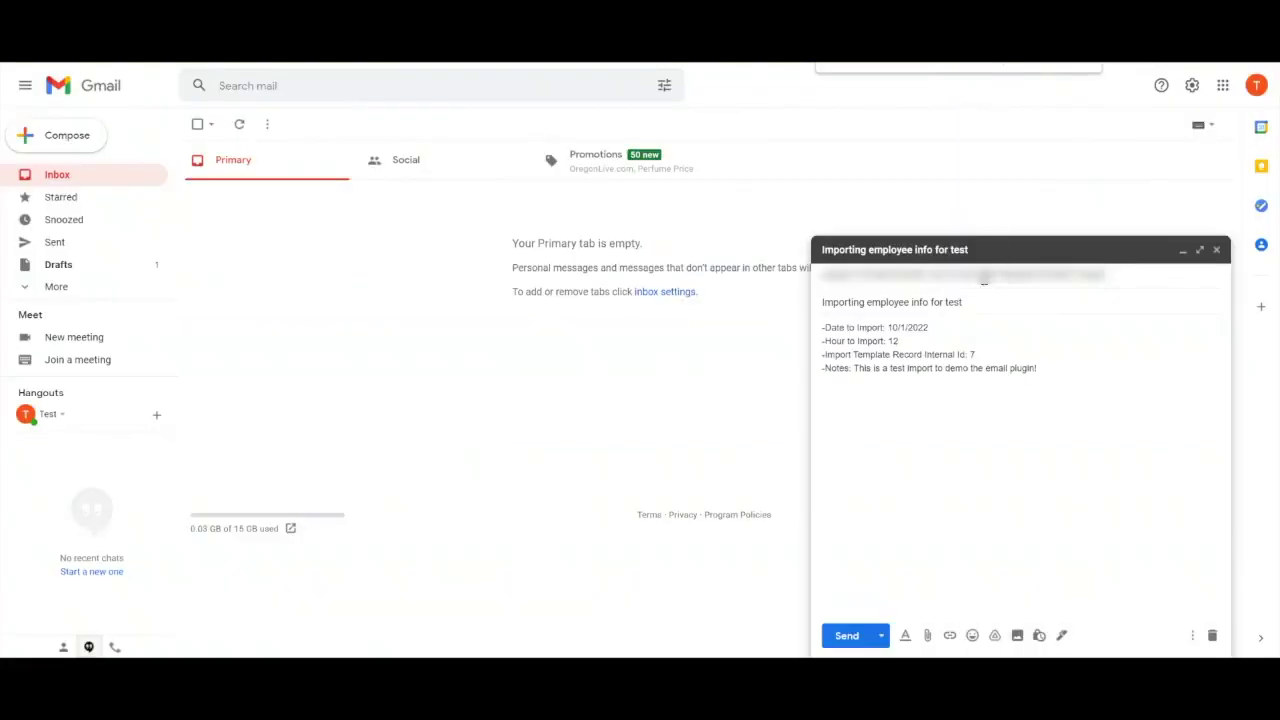
Step: In Gmail, examine the recipient, subject and body lines of the draft email "Importing employee info for test"
left_click(985, 276)
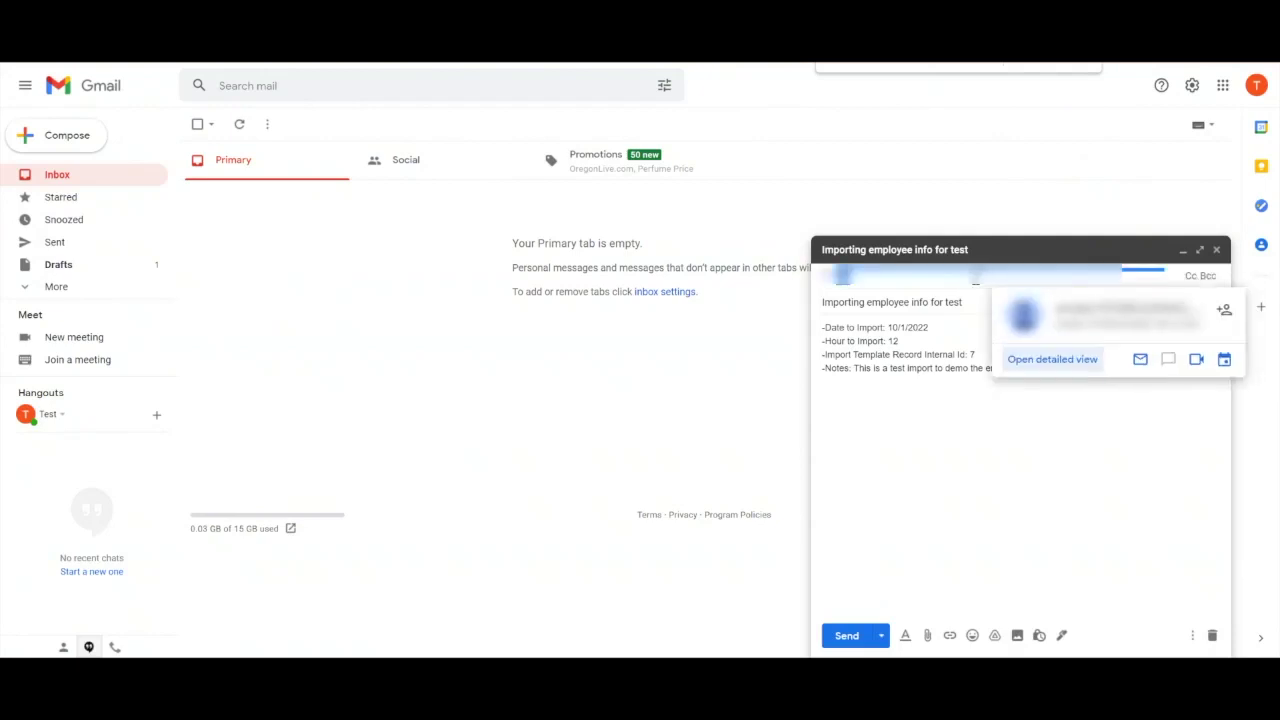
left_click(931, 406)
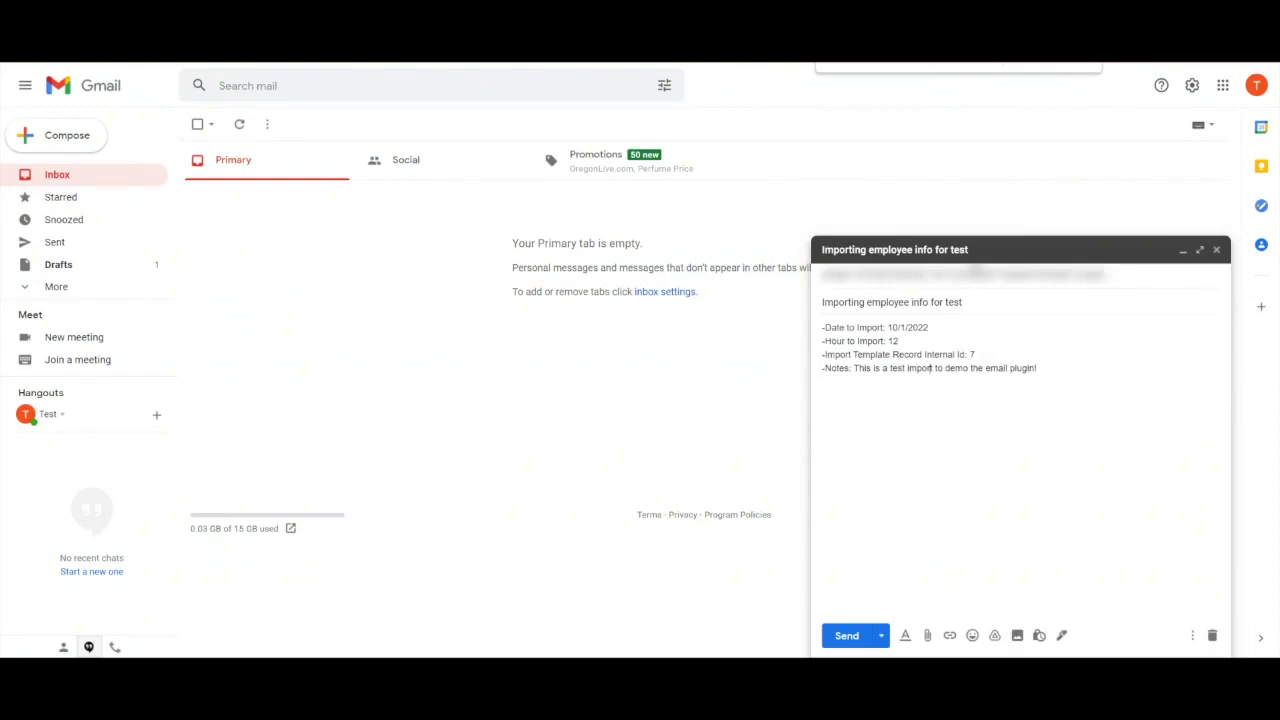
mouse_move(975, 270)
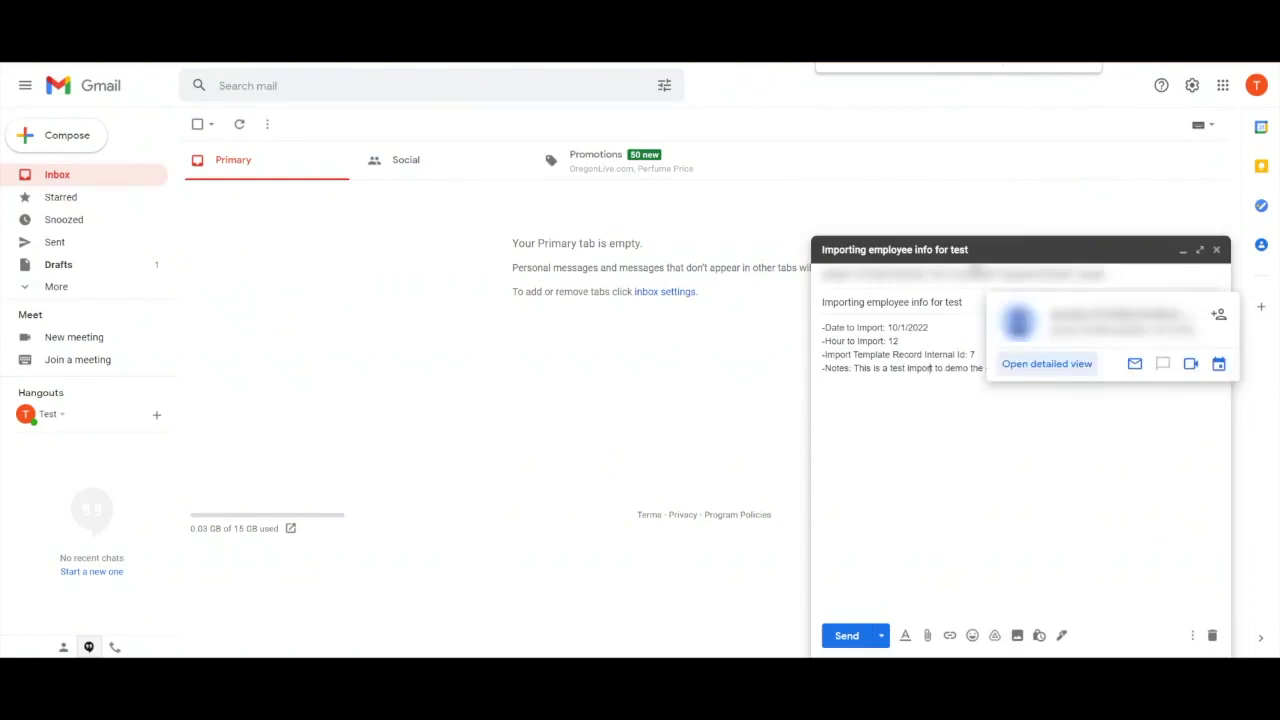
left_click(973, 333)
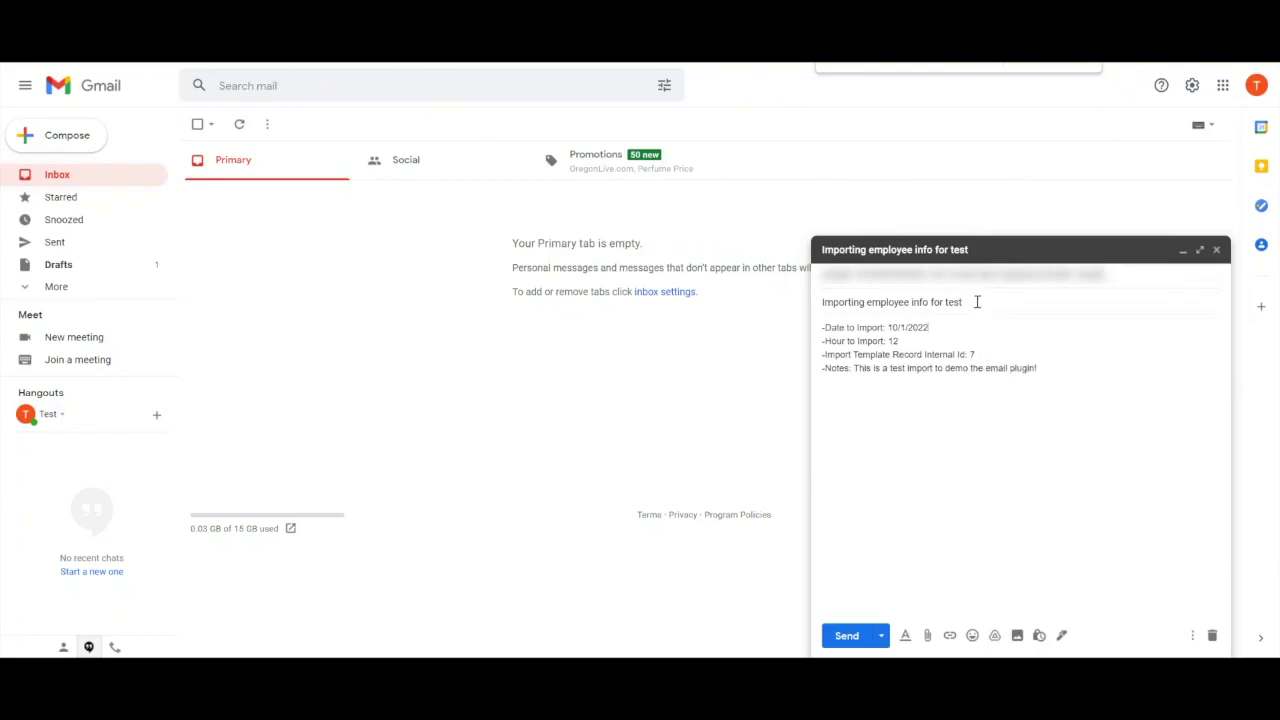
left_click_drag(977, 302, 822, 305)
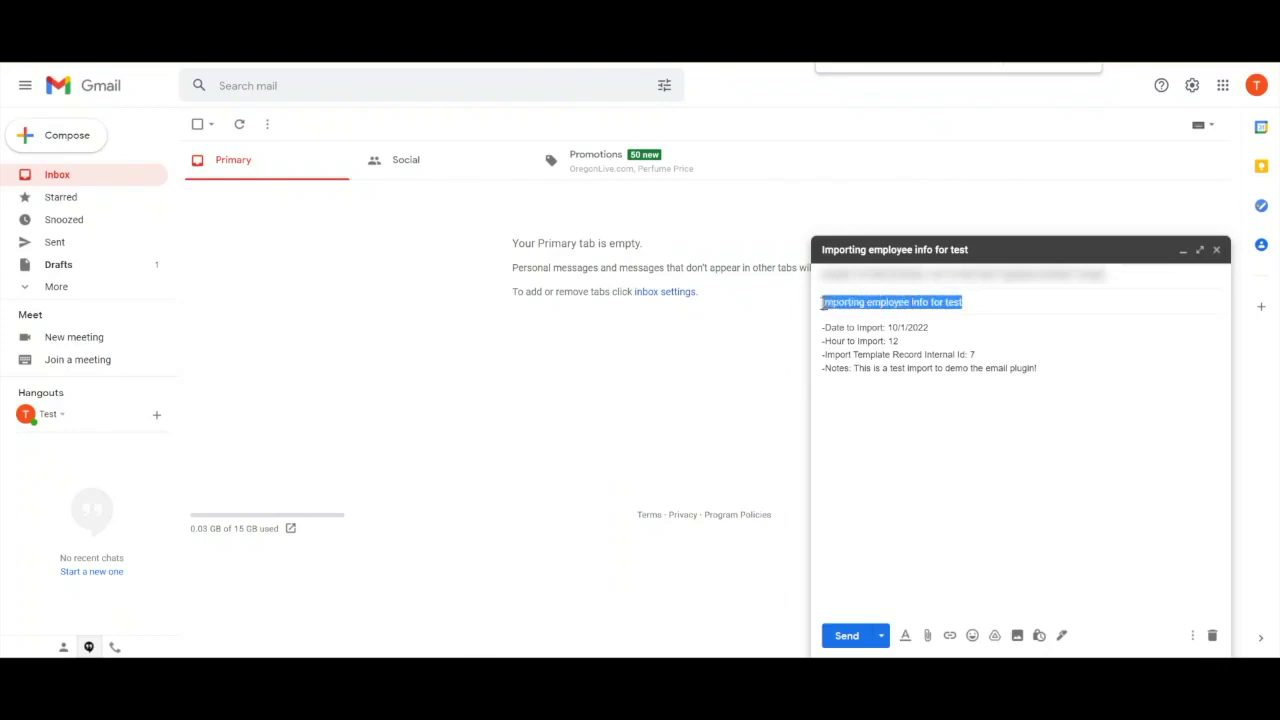
left_click(841, 397)
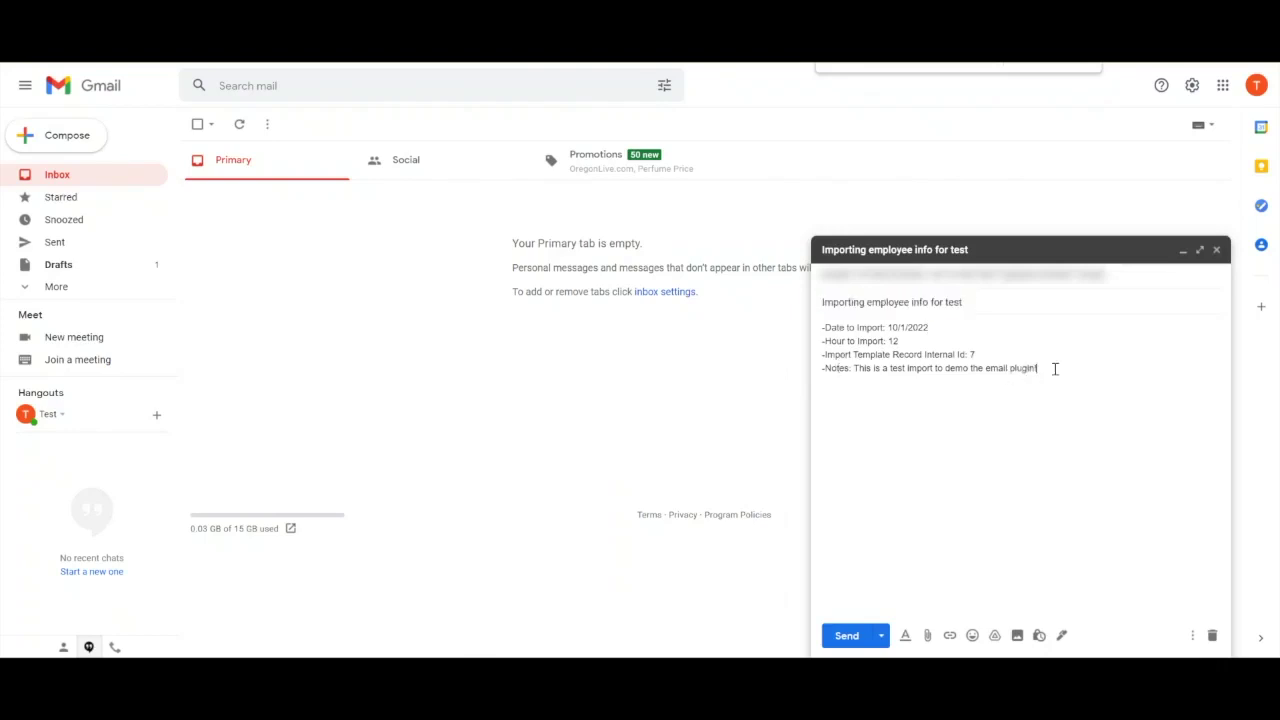
left_click_drag(1055, 369, 822, 327)
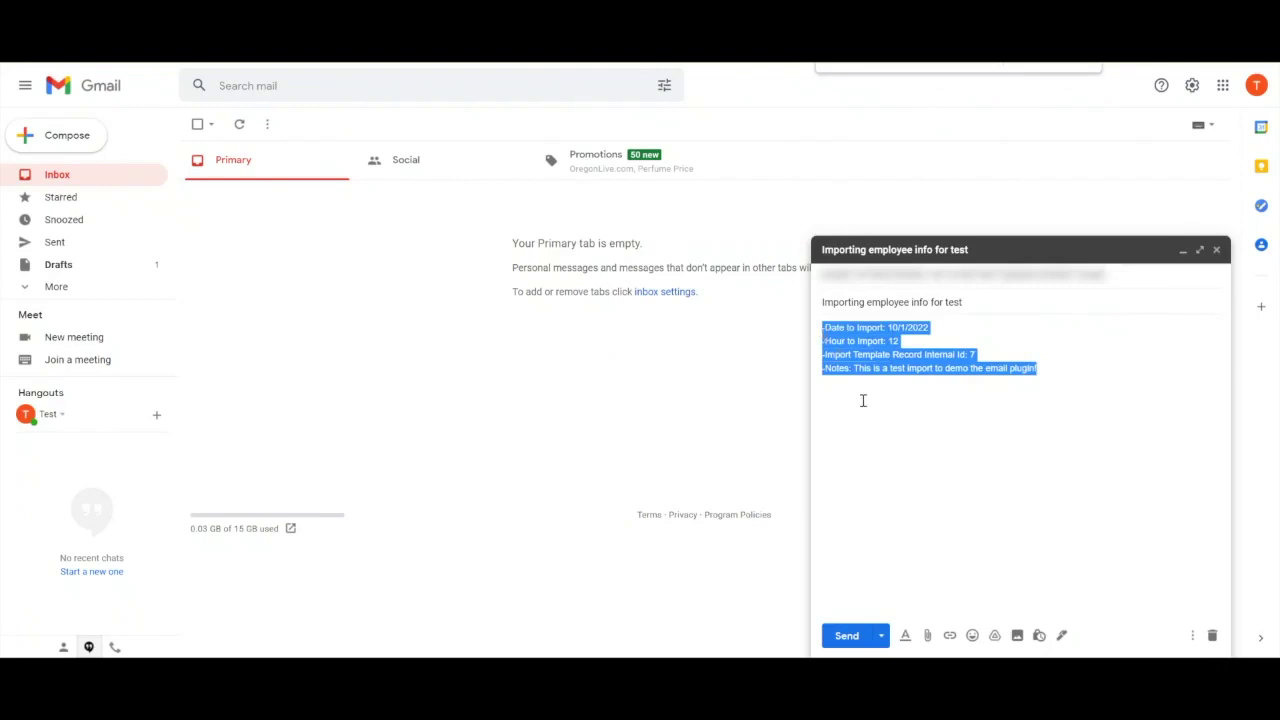
left_click(863, 400)
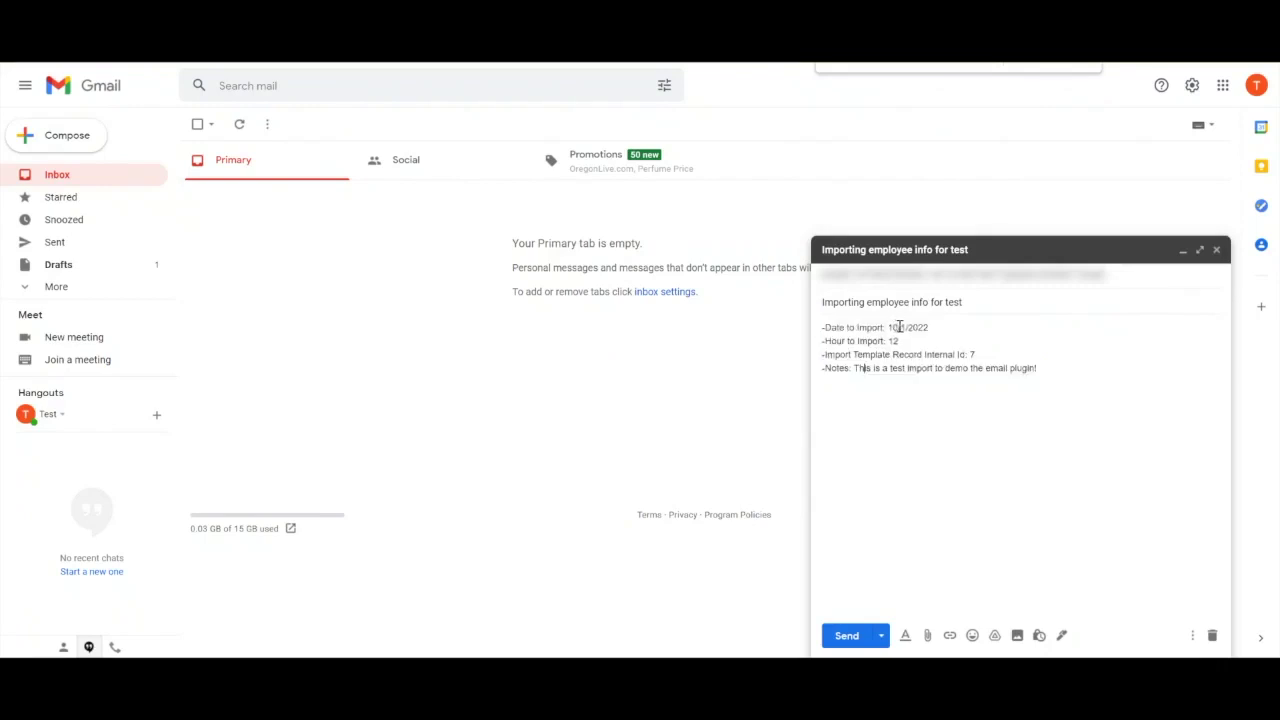
Step: Try writing the import date in the email body as 10/01/2022 and take the added zero back out
left_click_drag(943, 327, 888, 326)
left_click(905, 341)
type("0")
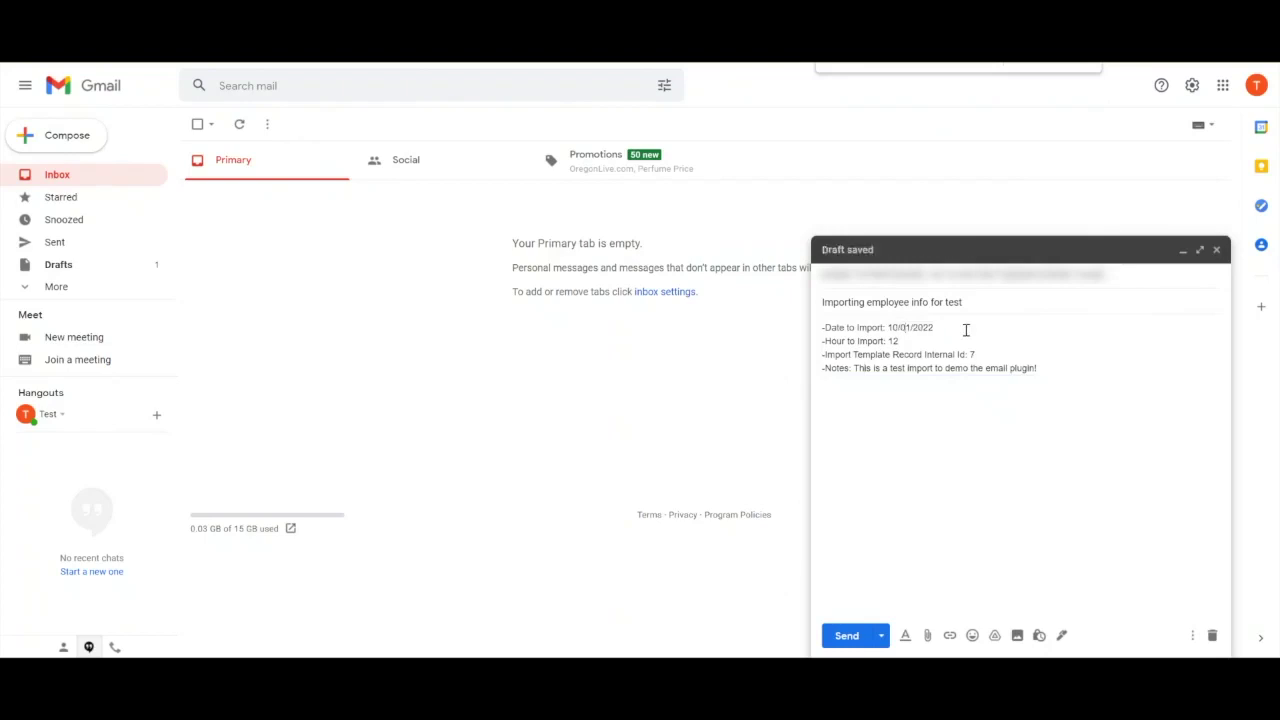
key("BackSpace")
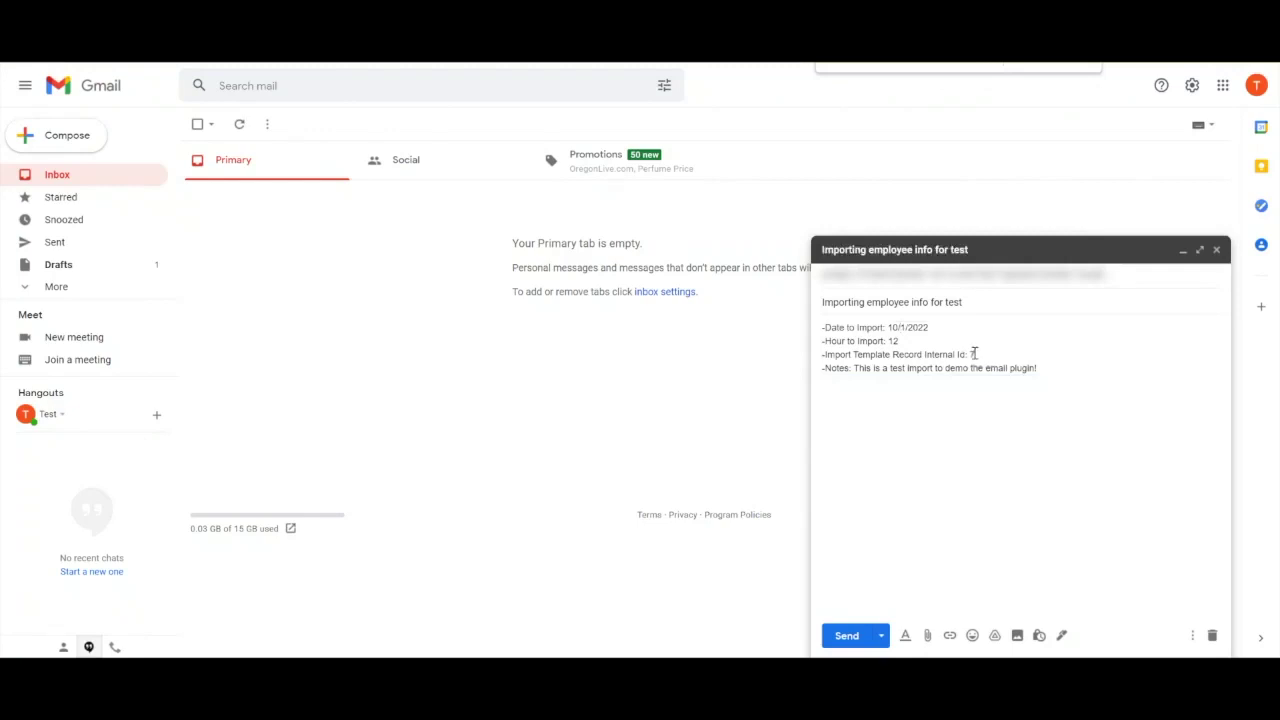
Step: Examine the Import Template Record Internal Id and the Notes text in the draft email's body
double_click(972, 354)
left_click(976, 355)
left_click_drag(1040, 367, 854, 369)
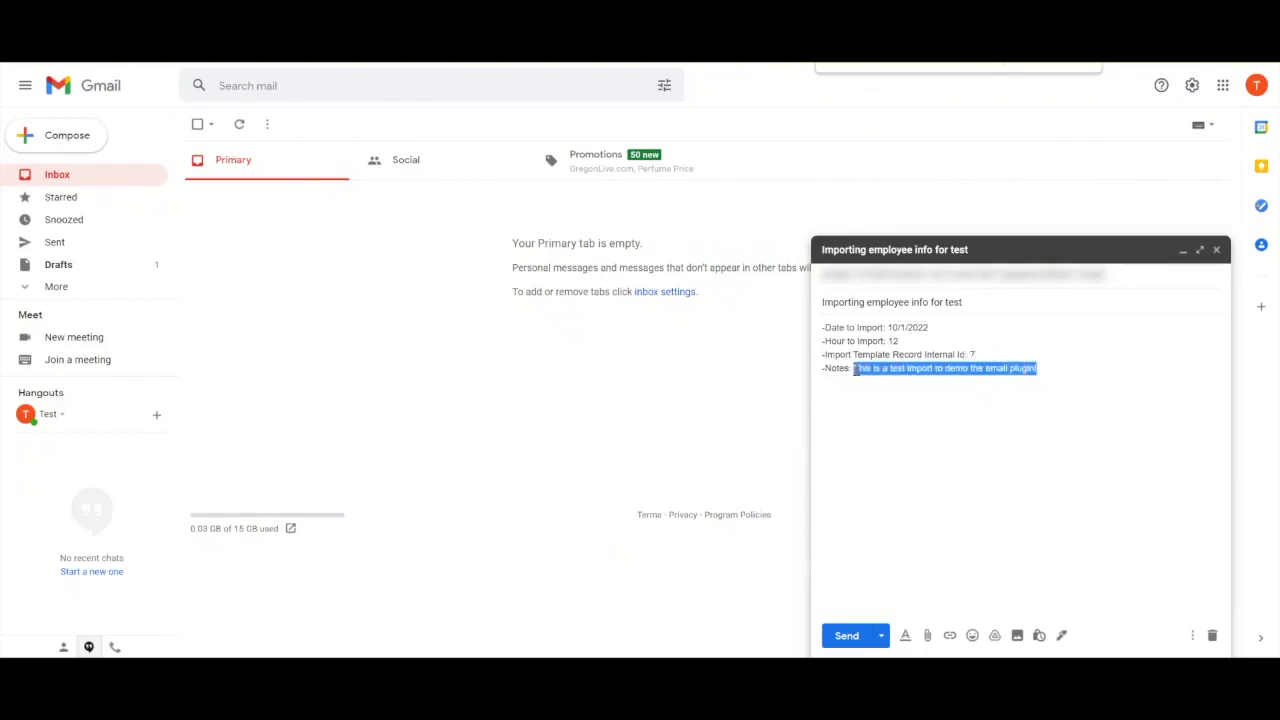
left_click(1049, 369)
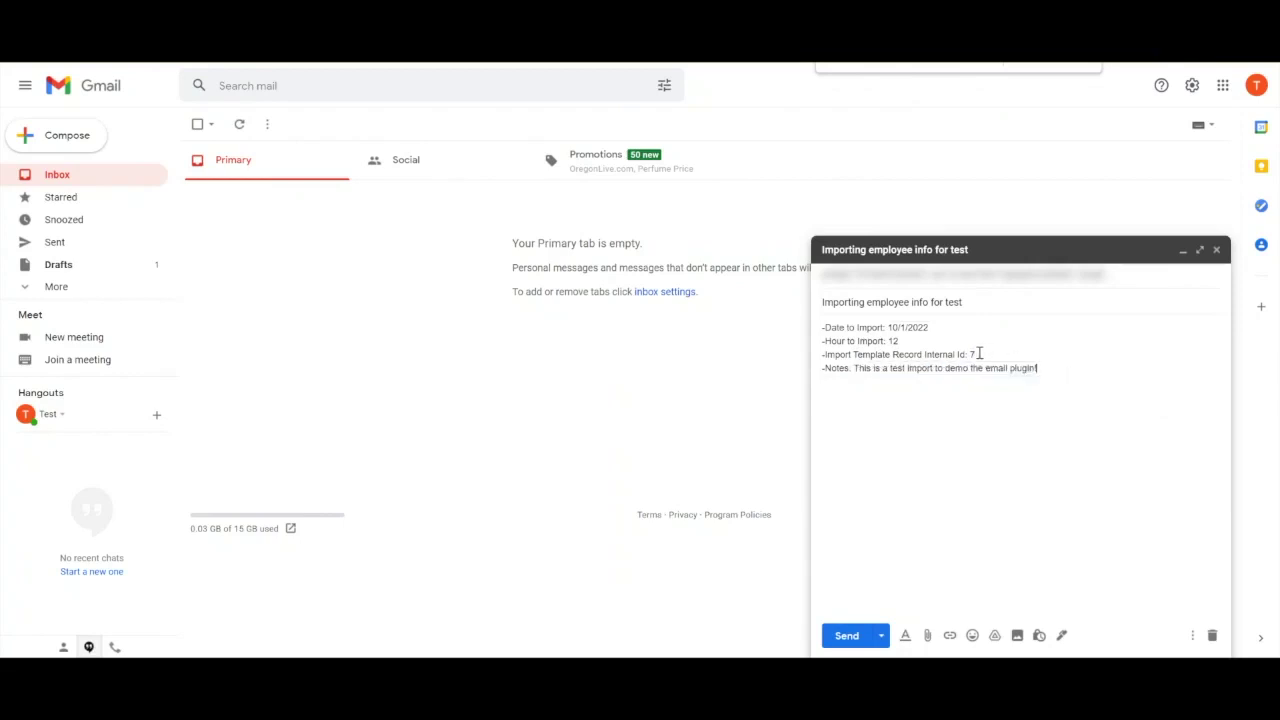
left_click_drag(979, 353, 967, 354)
double_click(972, 354)
left_click(977, 354)
left_click(1110, 367)
Step: Attach the file Example employee import.csv to the draft email and send it
left_click_drag(1251, 400, 1054, 437)
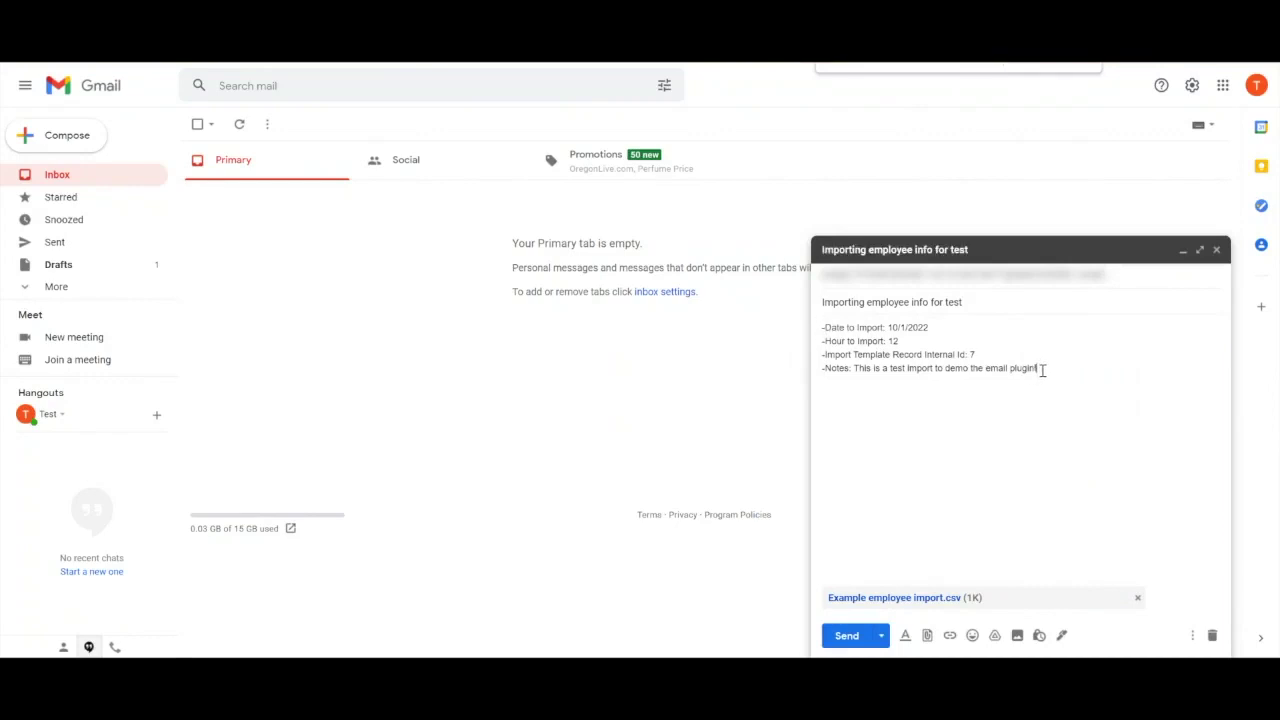
left_click(846, 635)
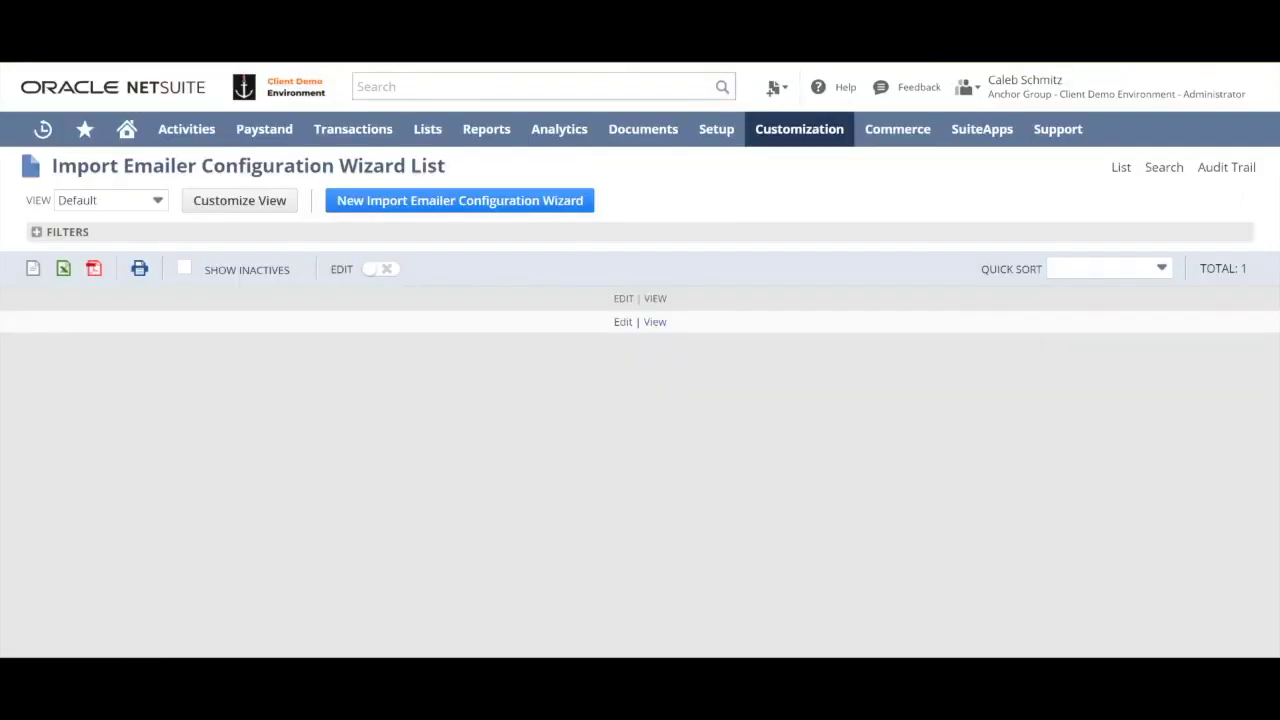
Step: Switch to NetSuite, search for "page: scheduled import" and open the Scheduled Import page
left_click(568, 84)
type("p")
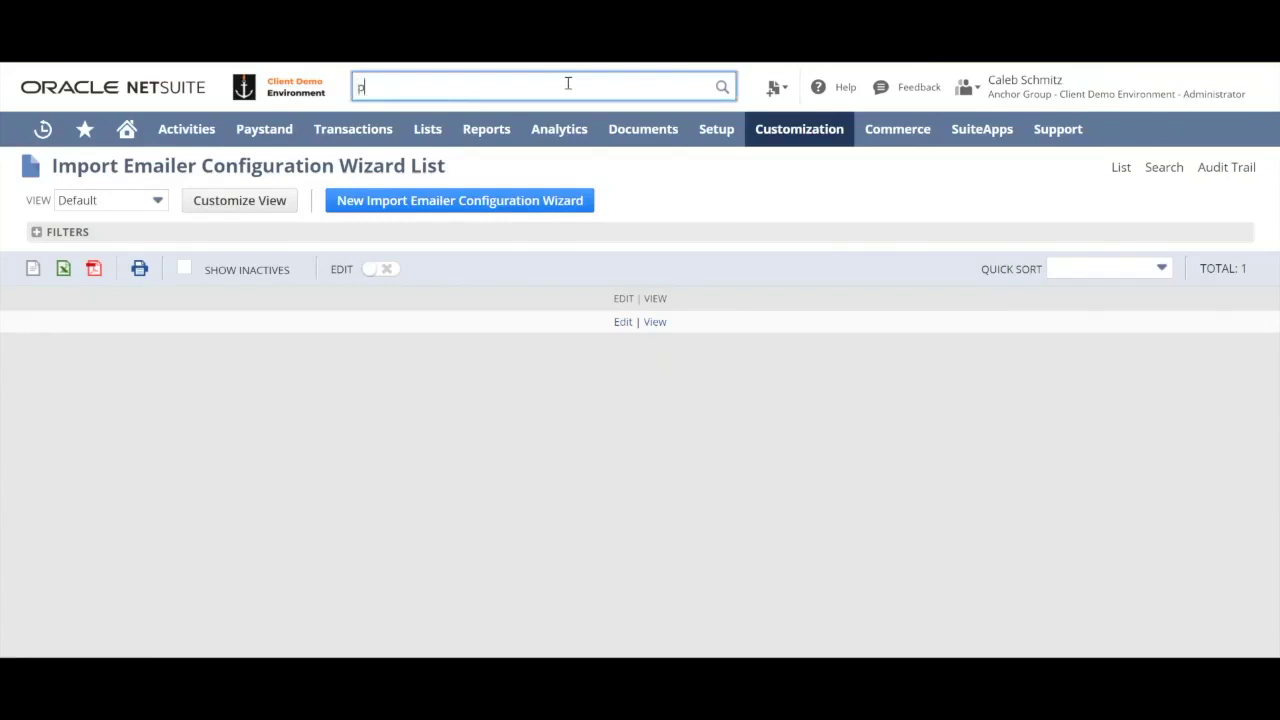
type("age")
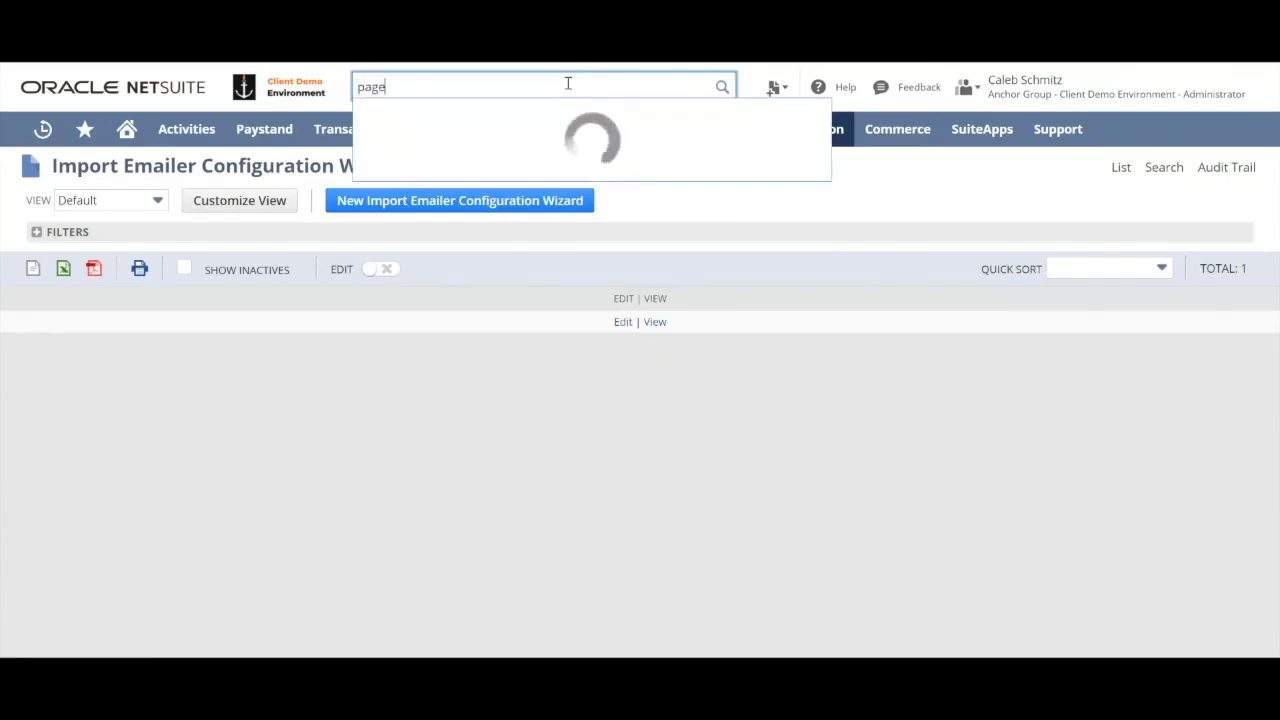
type(": schedu")
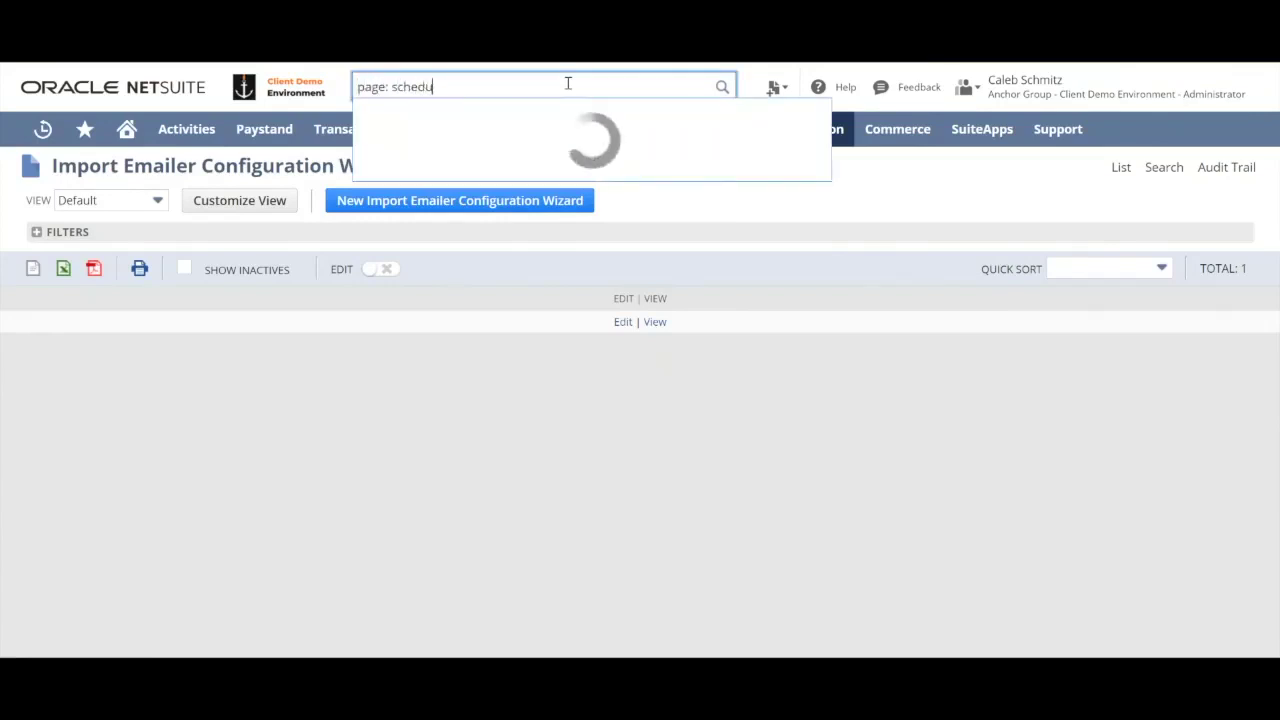
type("led import")
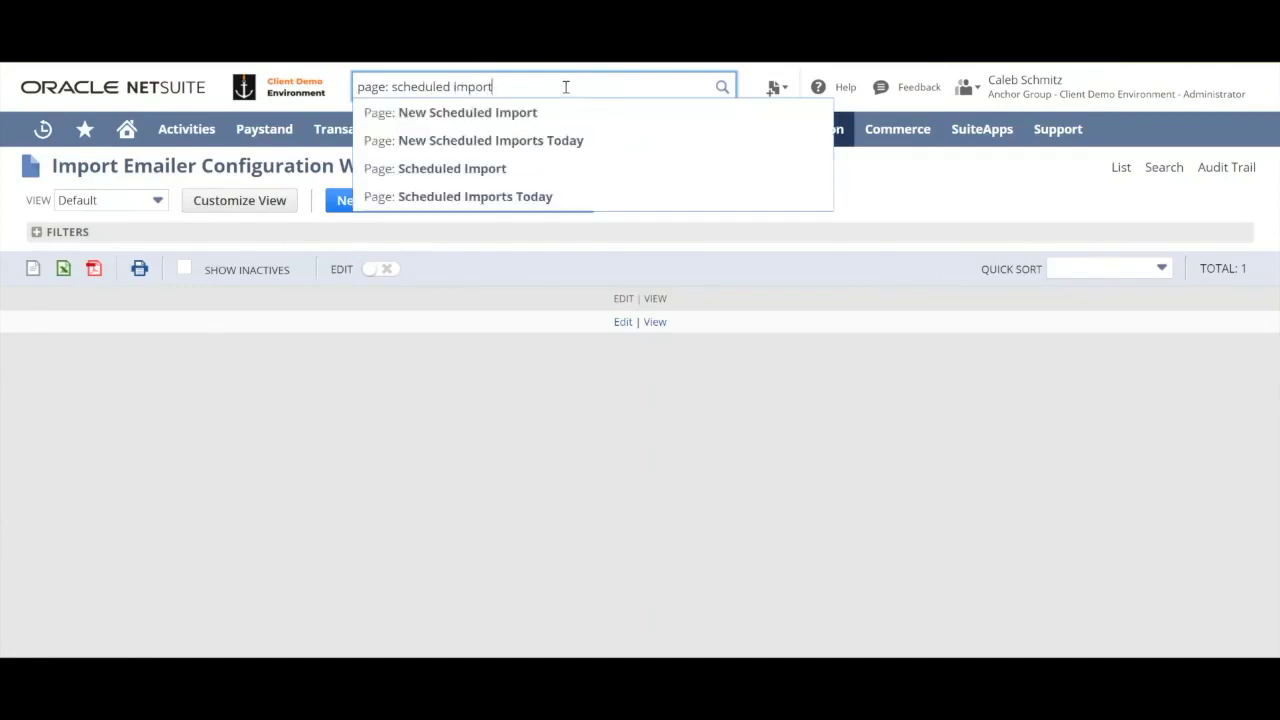
left_click(503, 170)
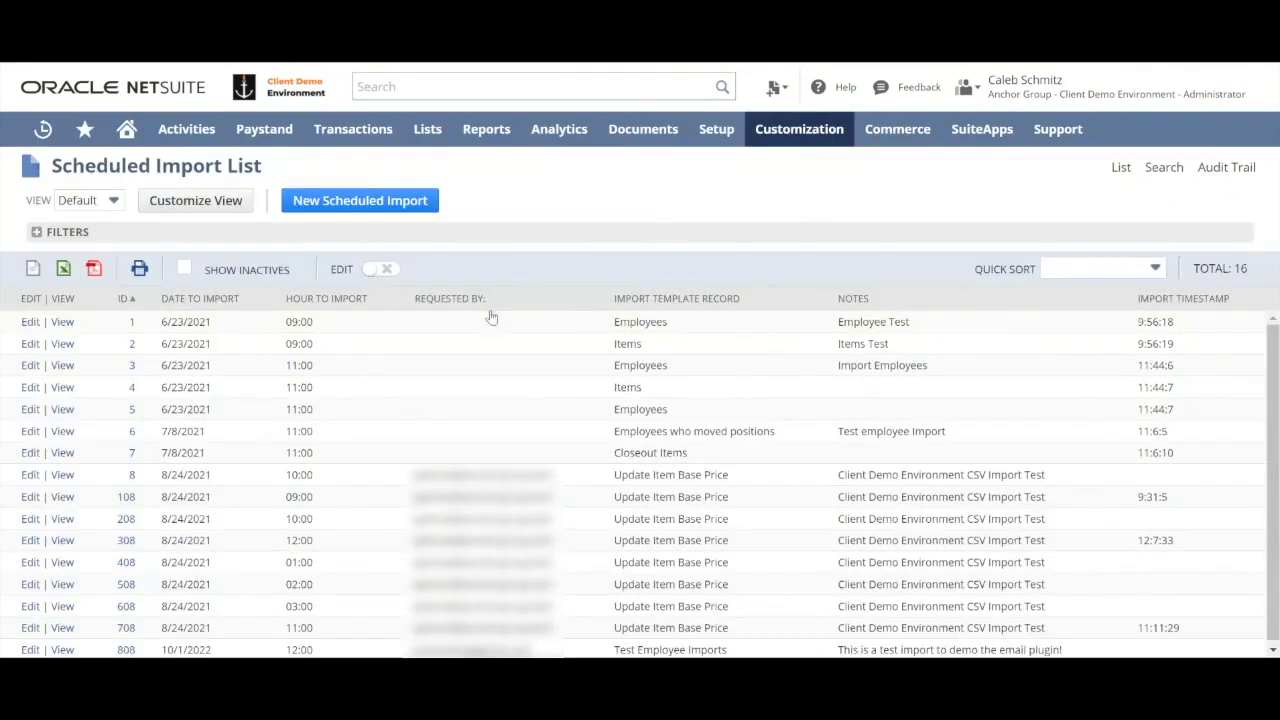
Step: Sort the scheduled imports by Recently Created and check the newest record's import template and notes
scroll(494, 323, "down", 1)
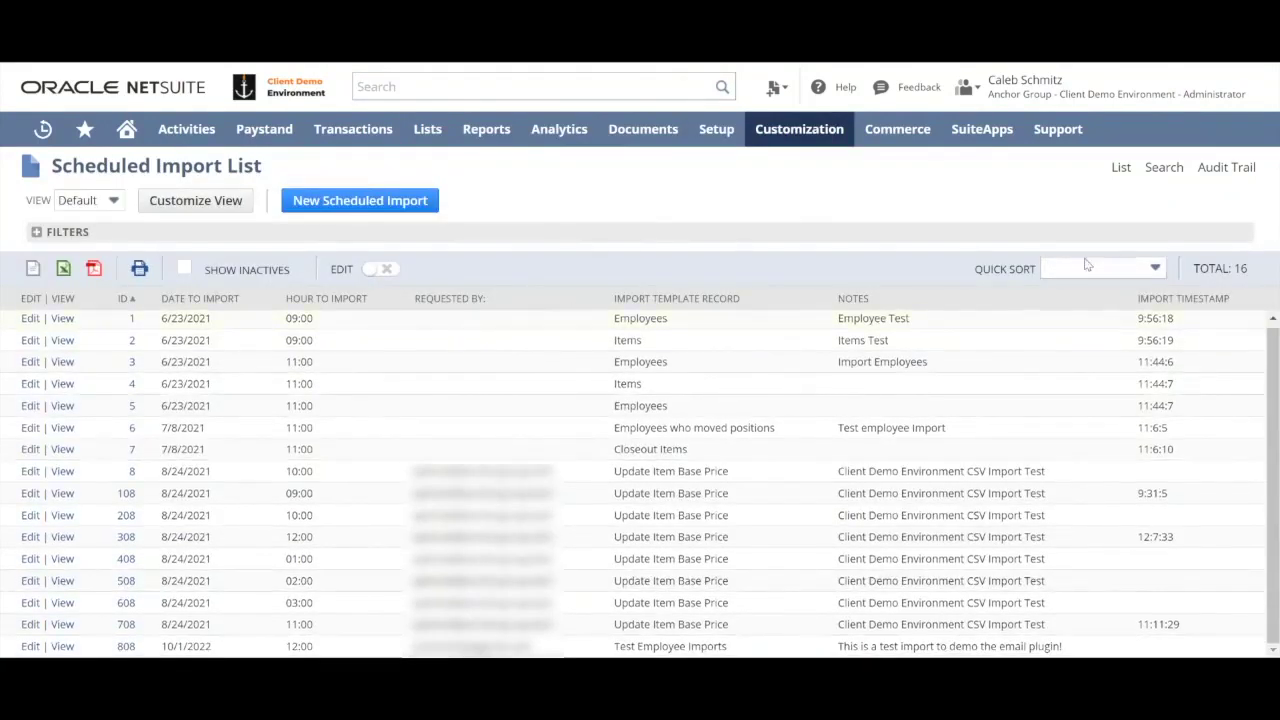
left_click(1127, 270)
left_click(1121, 314)
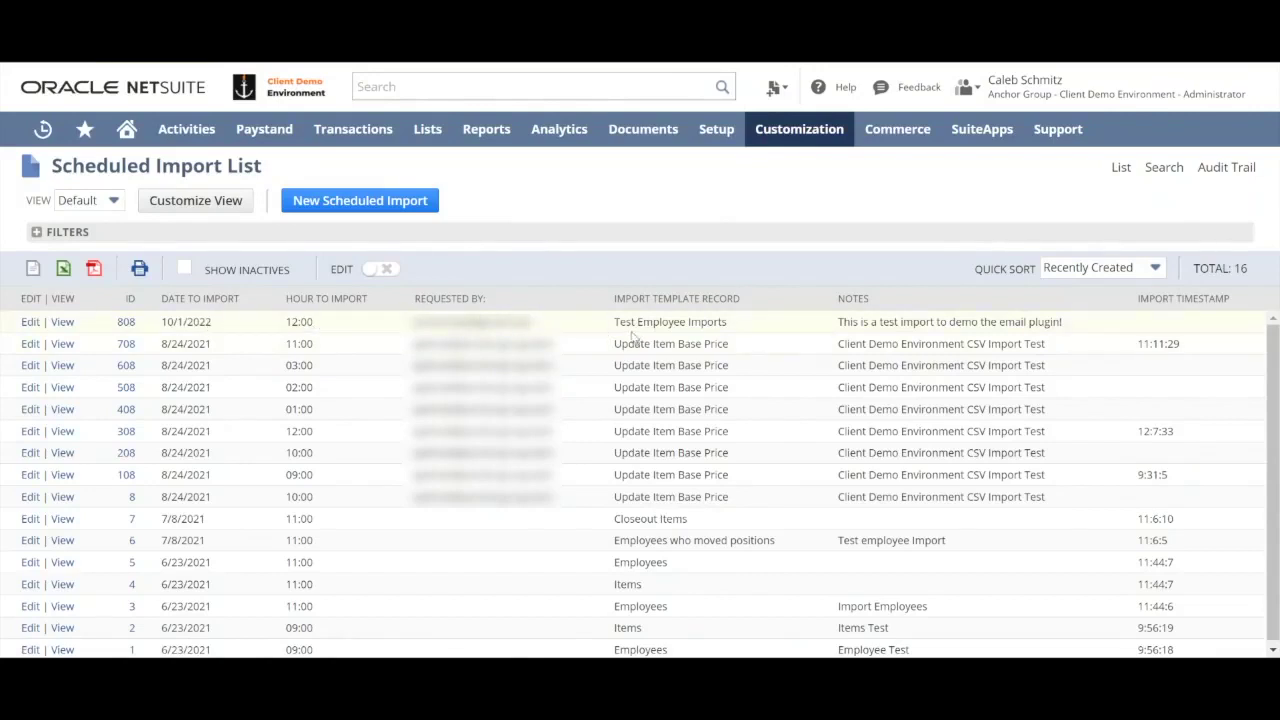
mouse_move(615, 322)
left_mouse_down()
mouse_move(735, 336)
mouse_move(749, 323)
mouse_move(612, 323)
mouse_move(632, 323)
left_mouse_up()
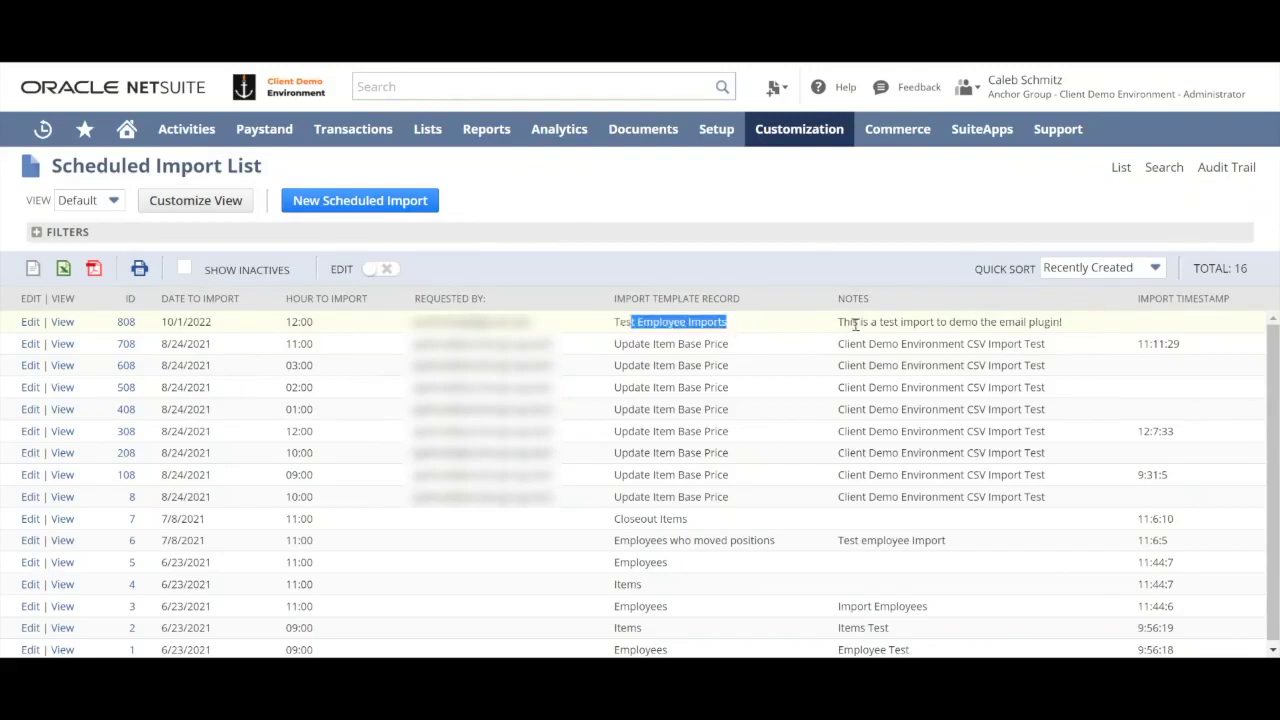
left_click_drag(838, 323, 1079, 337)
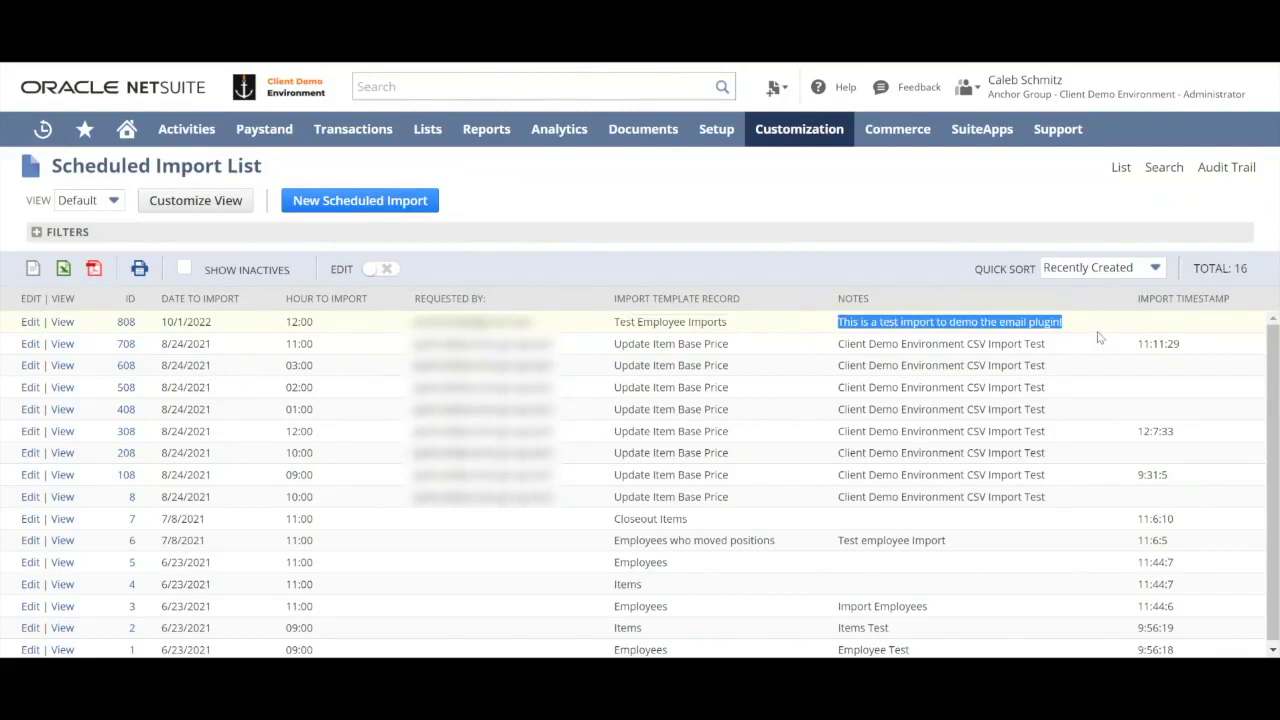
left_click(1096, 330)
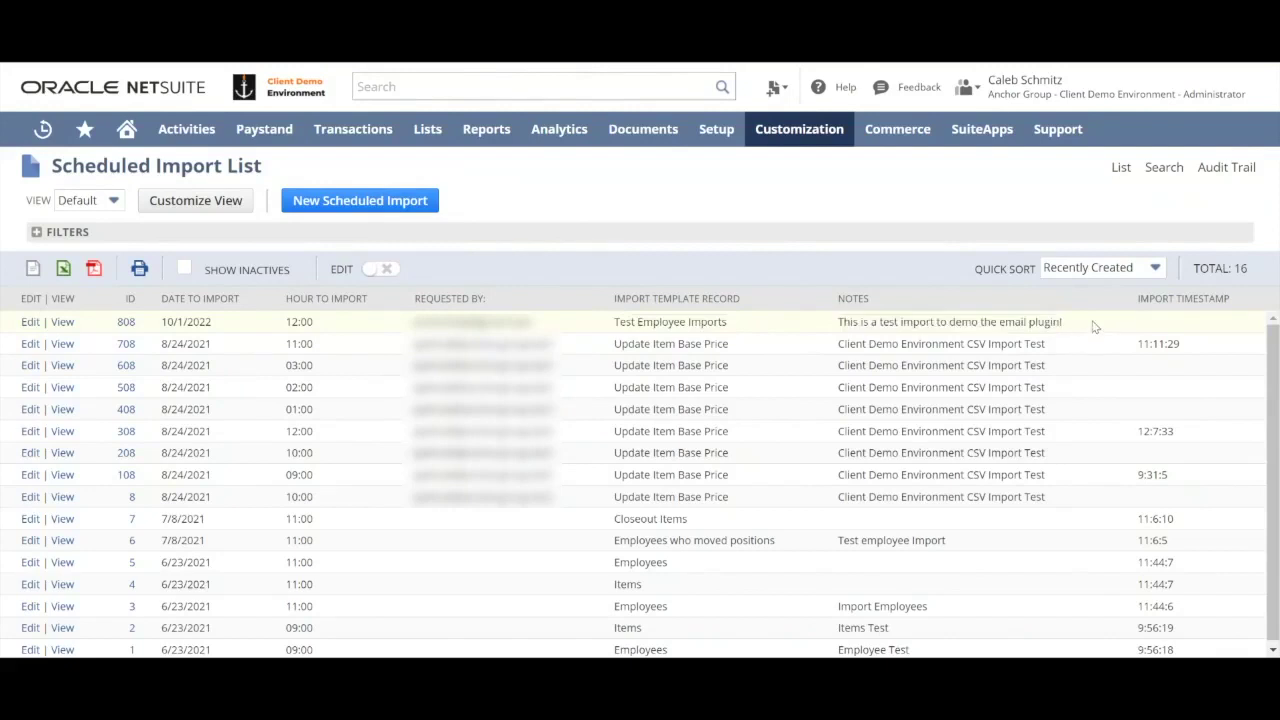
Step: View the newest scheduled import, dated 10/1/2022, and check its attached files
left_click(62, 322)
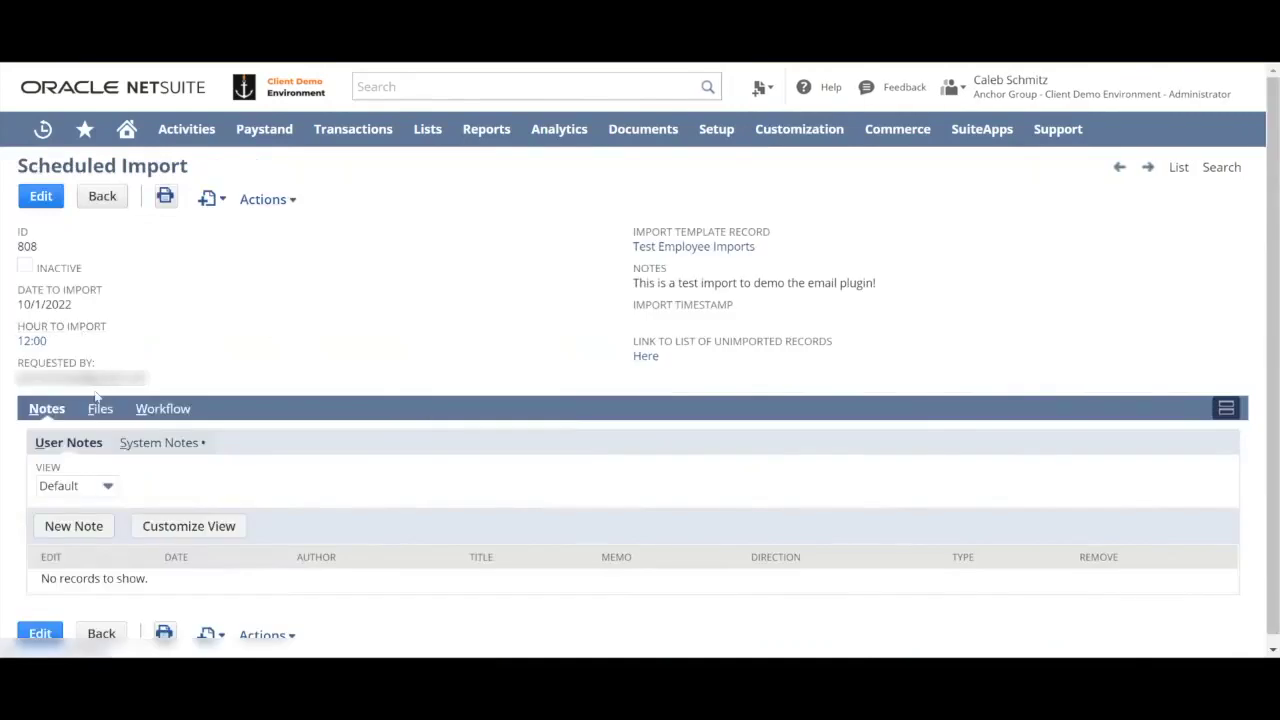
left_click(100, 407)
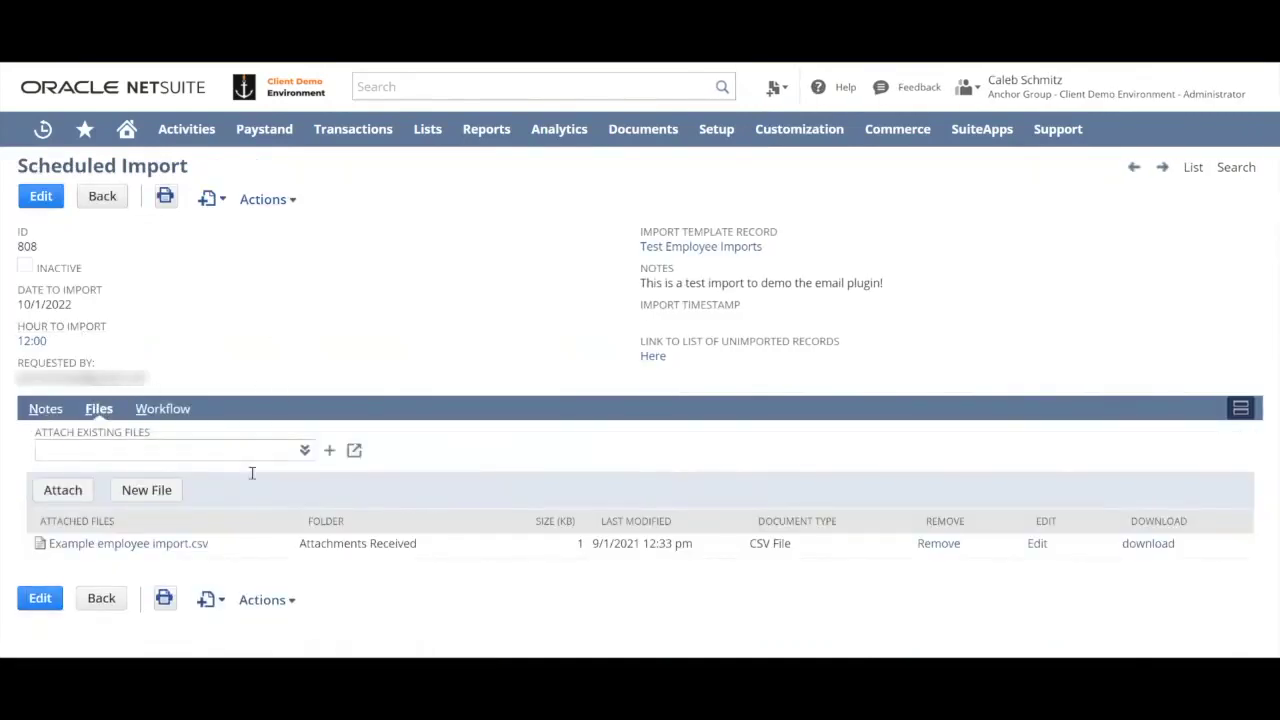